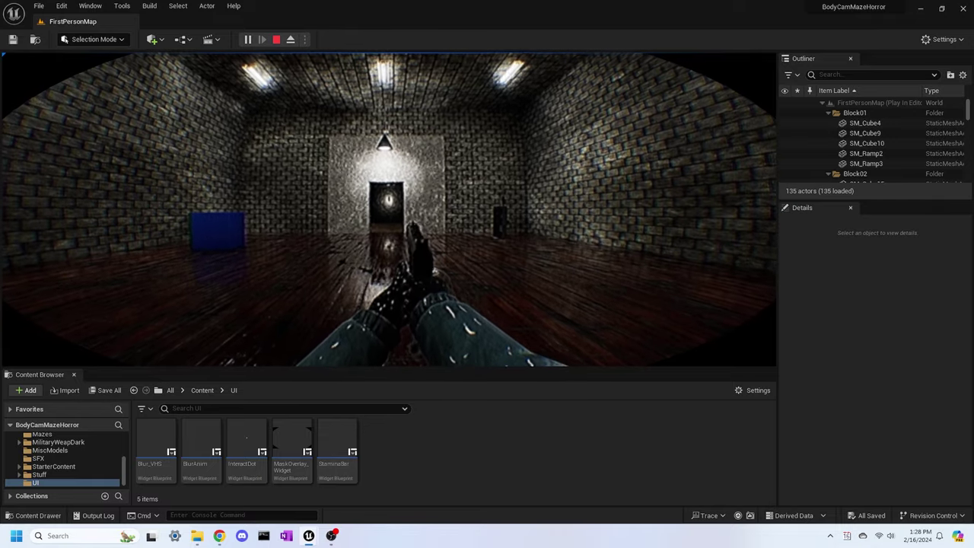
# - Walk around the lit brick room in the running play test and sprint to the doorway to examine the body-cam movement
pyautogui.press('w')
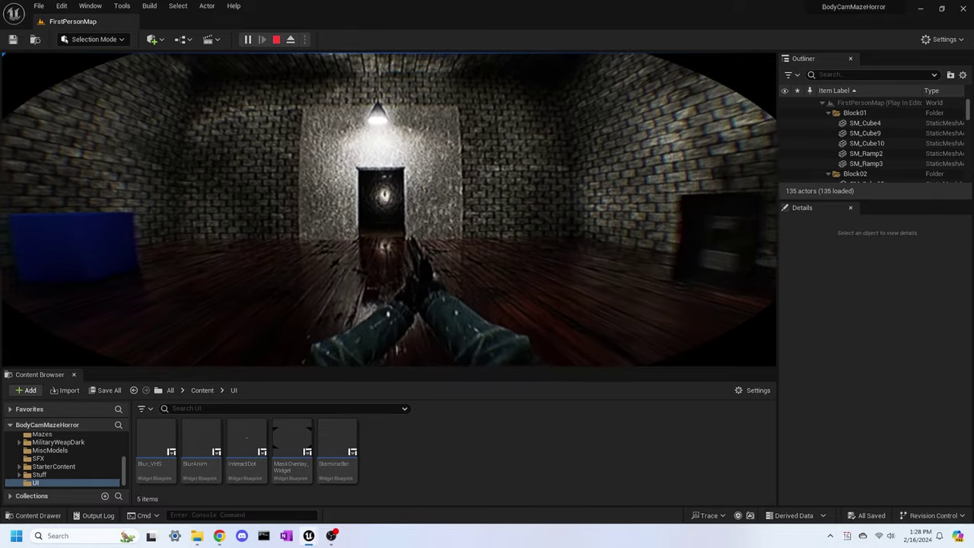
pyautogui.press('a')
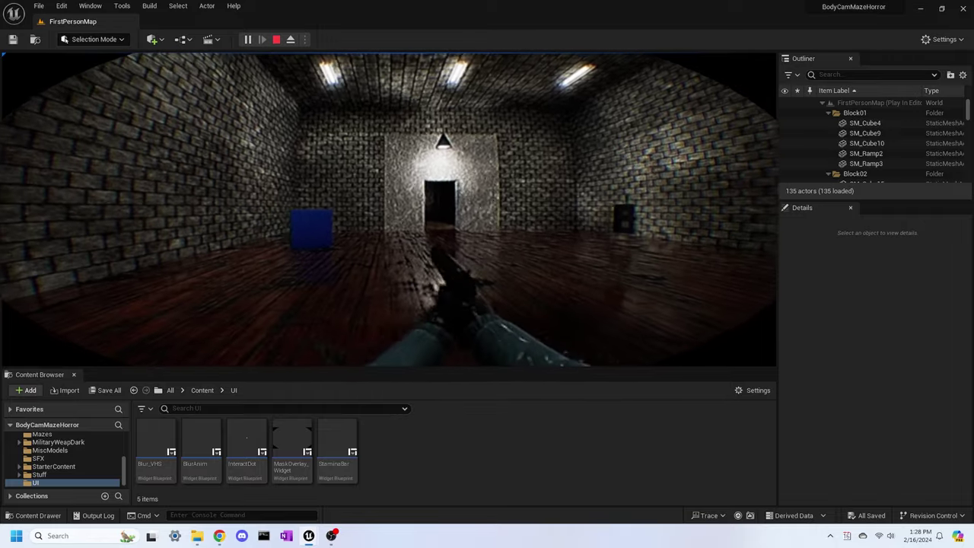
pyautogui.press('d')
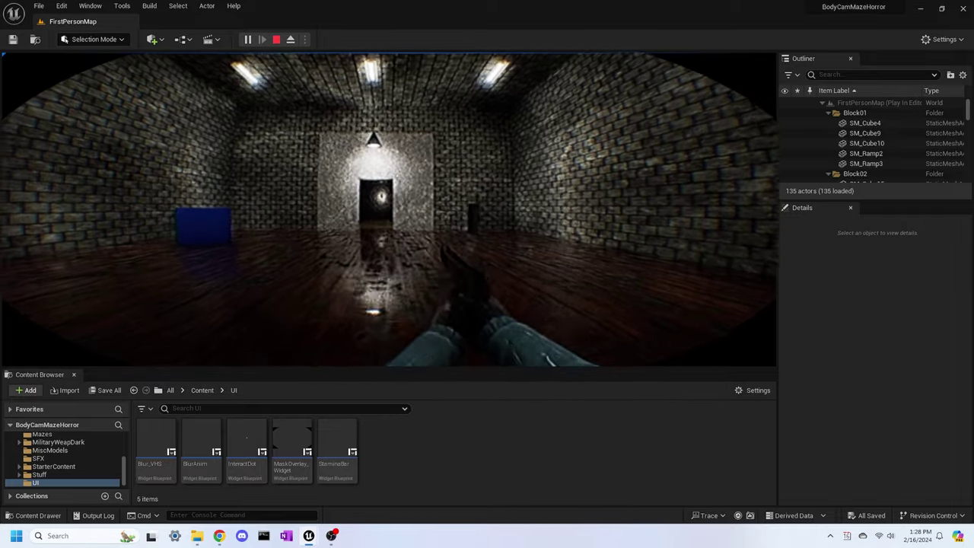
pyautogui.hotkey('shift', 'w')
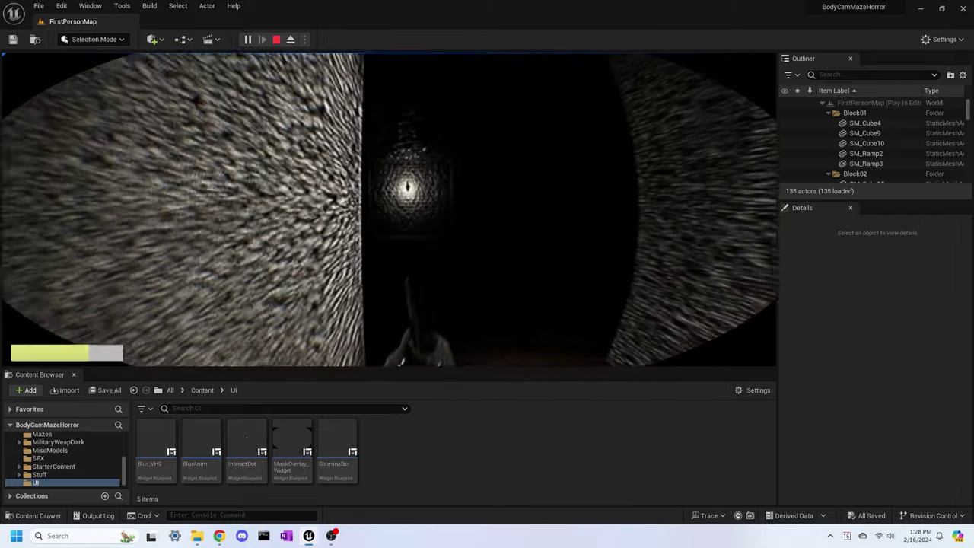
pyautogui.press('s')
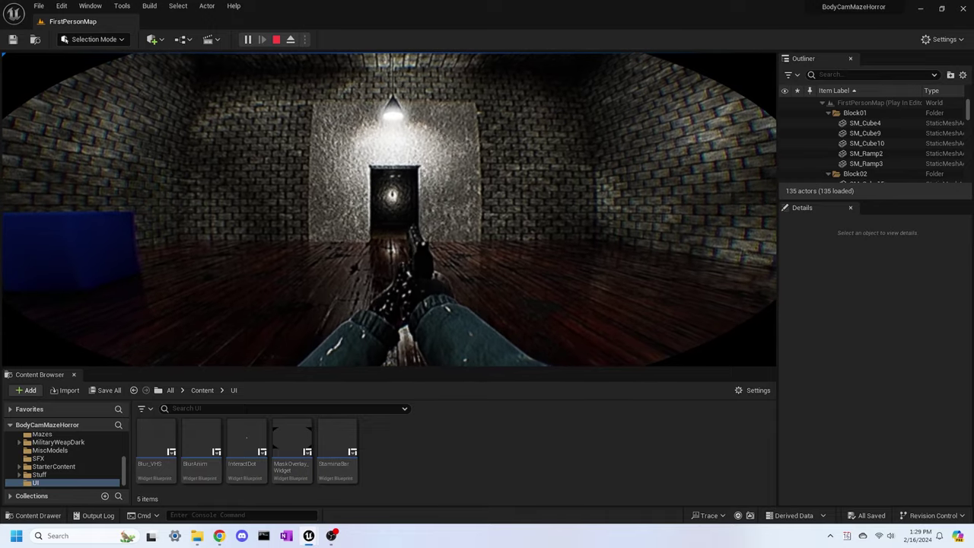
# - Walk the player around the room to examine the power switch and blue cube, and end the play test
pyautogui.press('w')
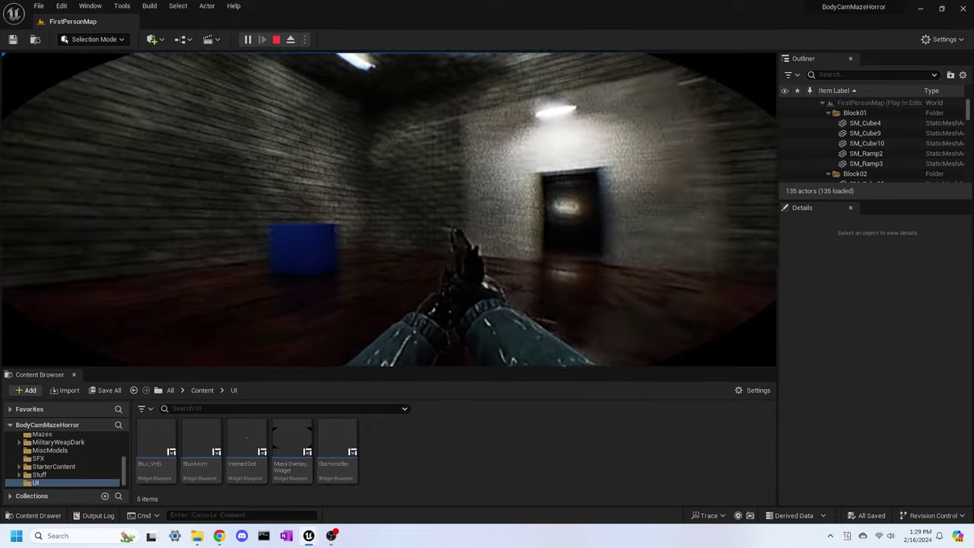
pyautogui.press('w')
pyautogui.press('w')
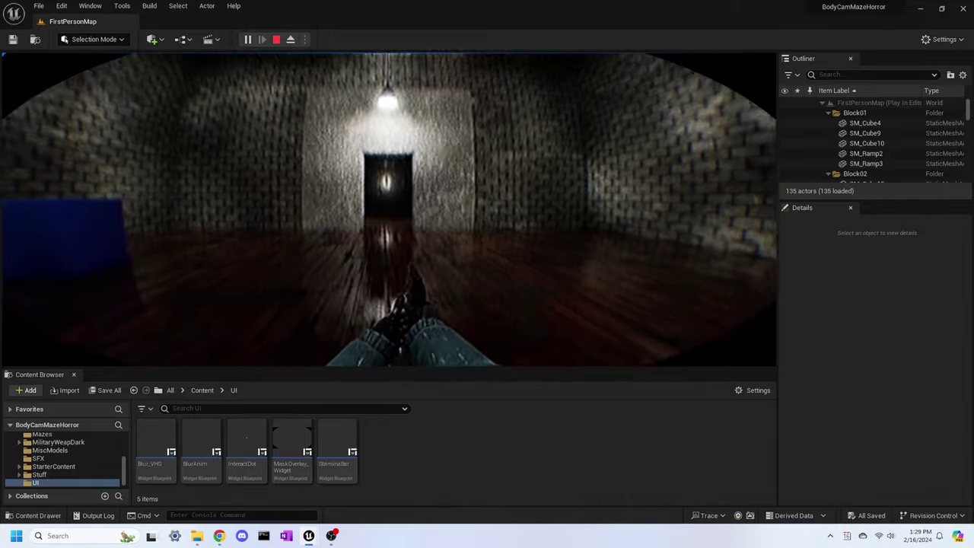
pyautogui.press('w')
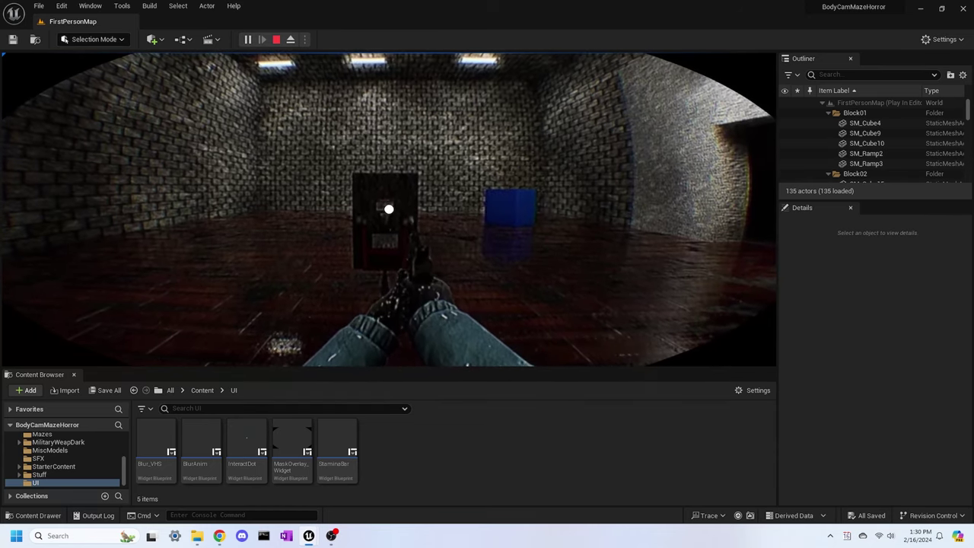
pyautogui.press('Escape')
# - Run and stop the level seven times in a row to compare the shape that spawns in front of the PlayerStart
pyautogui.moveTo(404, 211); pyautogui.dragTo(391, 204, button='right')
pyautogui.moveTo(329, 144); pyautogui.dragTo(329, 118, button='right')
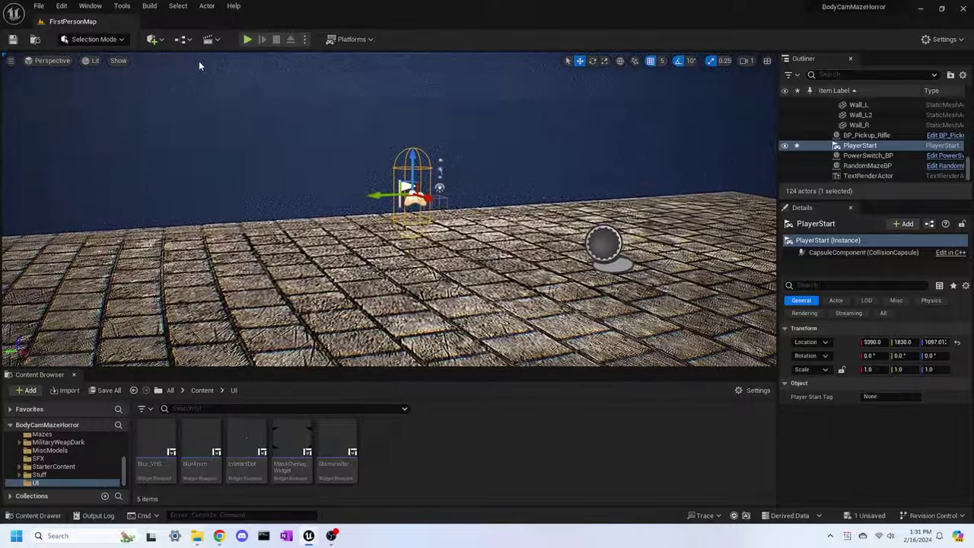
pyautogui.click(247, 38)
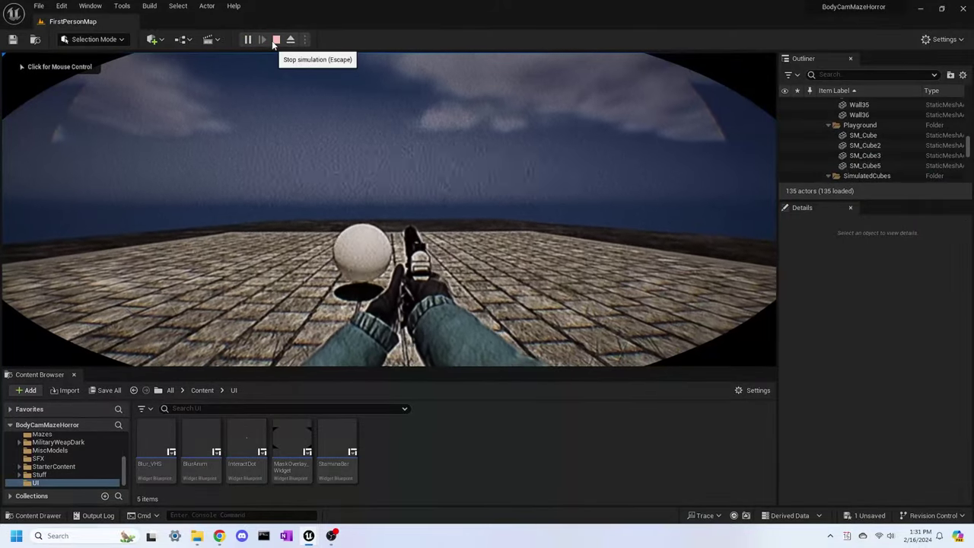
pyautogui.click(276, 39)
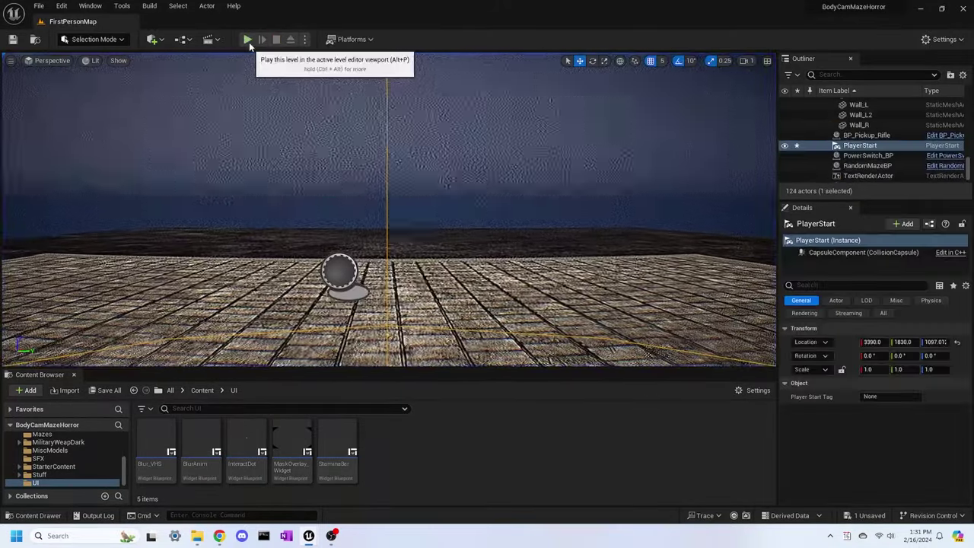
pyautogui.click(249, 42)
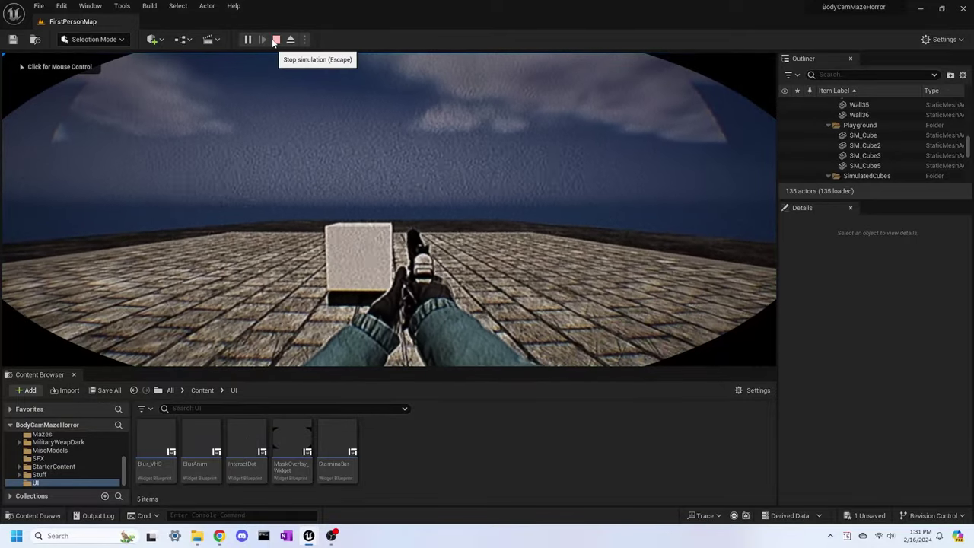
pyautogui.click(275, 40)
pyautogui.click(249, 40)
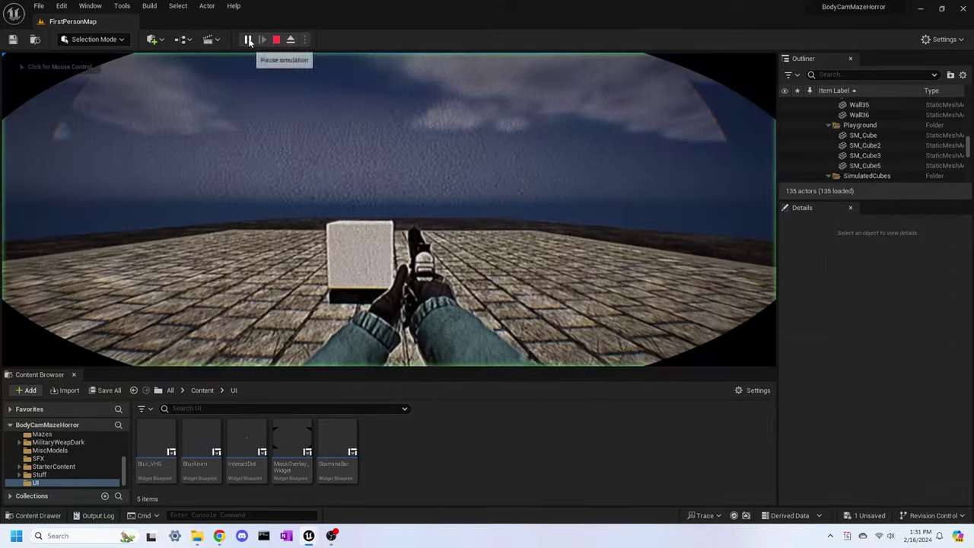
pyautogui.click(277, 40)
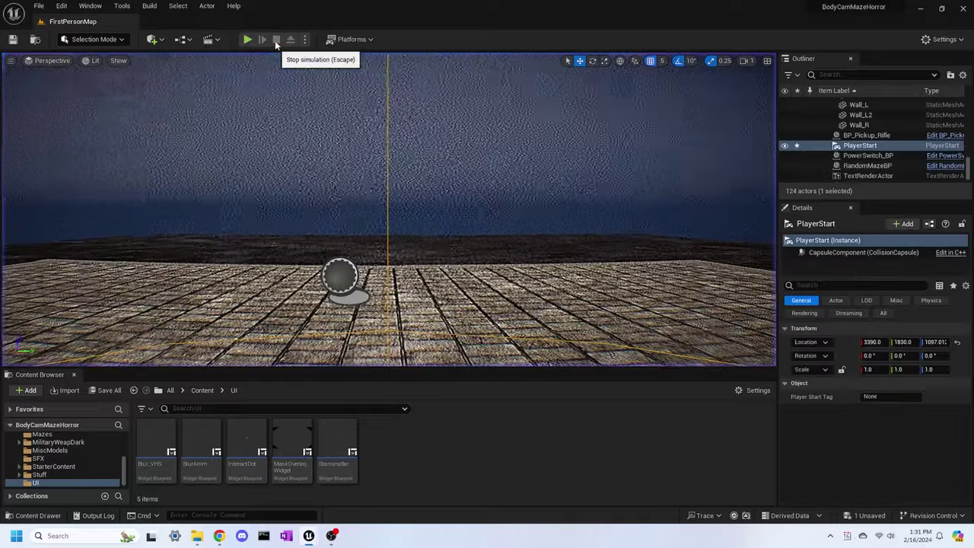
pyautogui.click(249, 40)
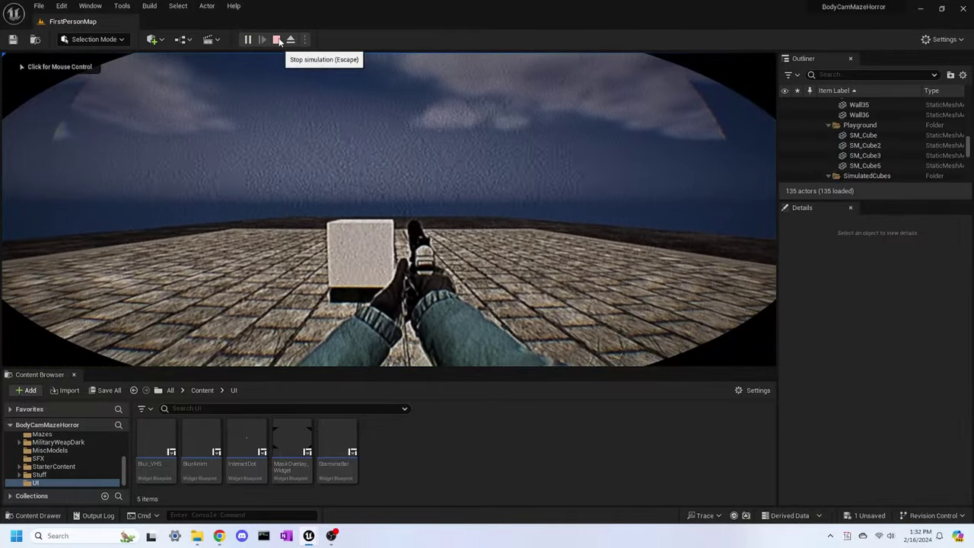
pyautogui.click(276, 40)
pyautogui.click(249, 40)
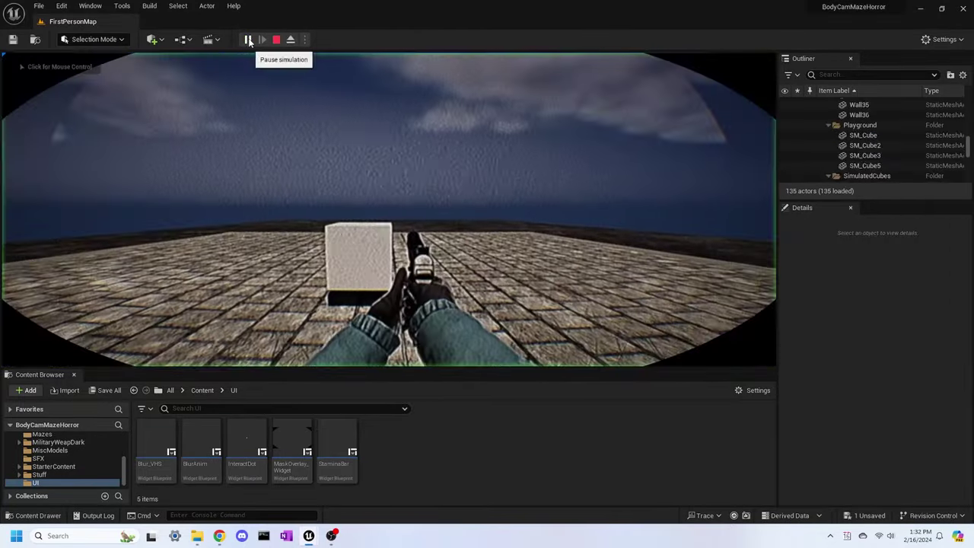
pyautogui.click(276, 39)
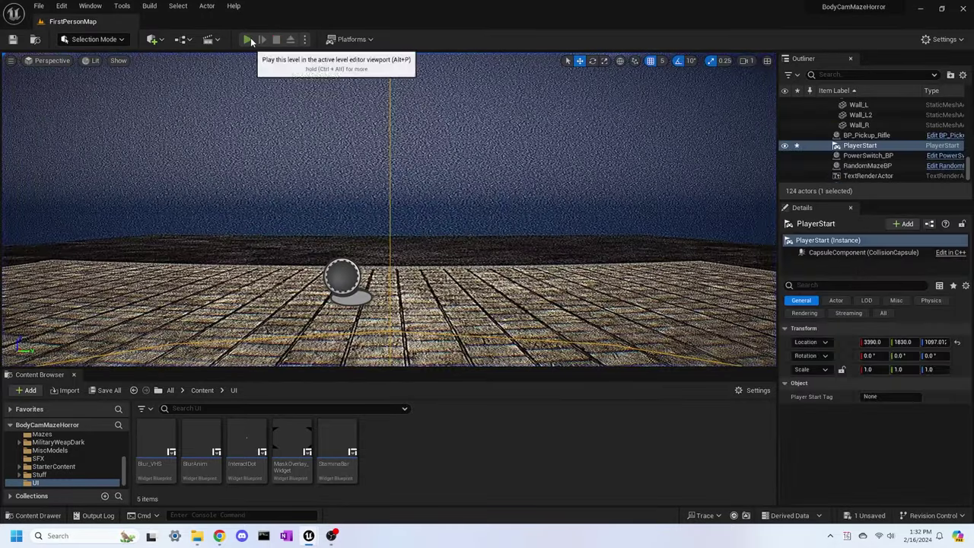
pyautogui.click(251, 40)
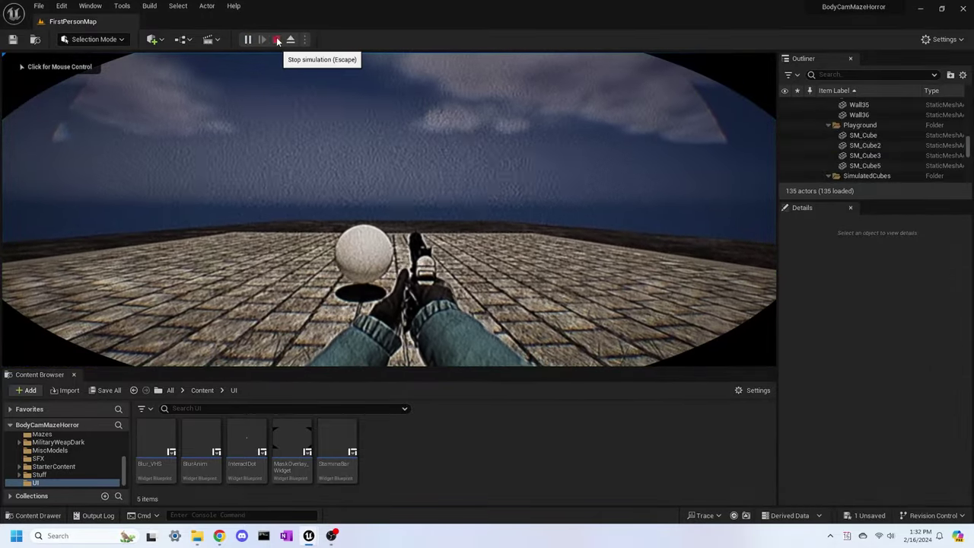
pyautogui.click(276, 39)
pyautogui.click(249, 39)
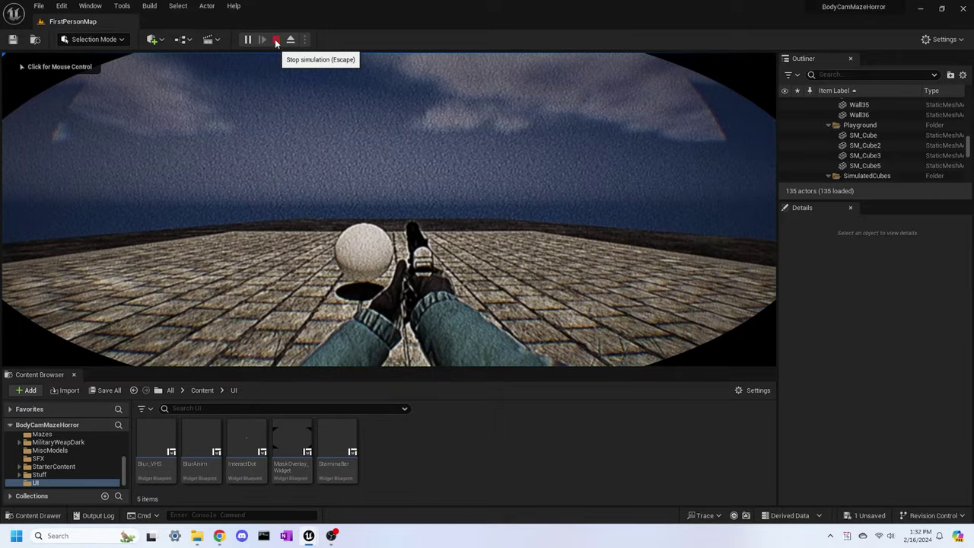
pyautogui.click(277, 39)
# - Start another play test and move the player into the dark brick maze, alternating walking and sprinting, to examine its corridors by flashlight
pyautogui.click(249, 39)
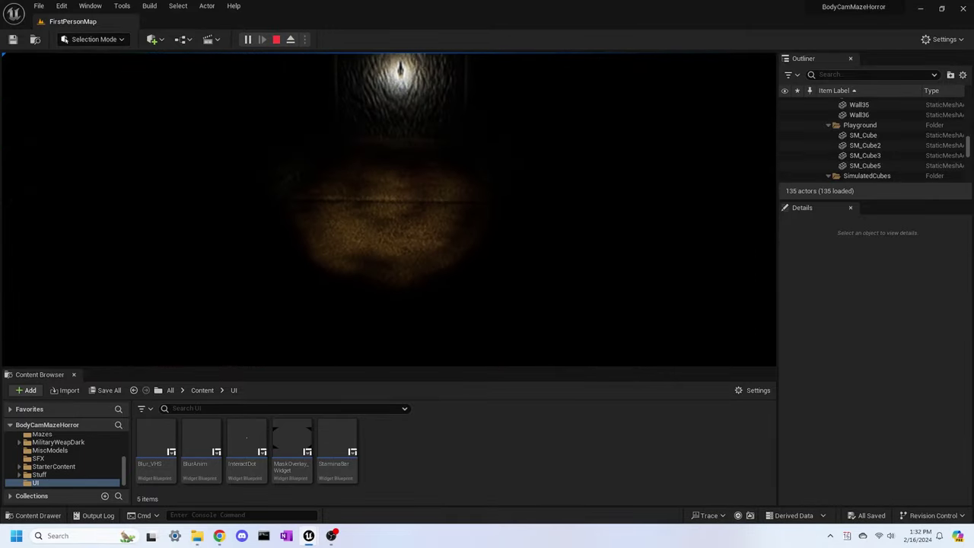
pyautogui.press('w')
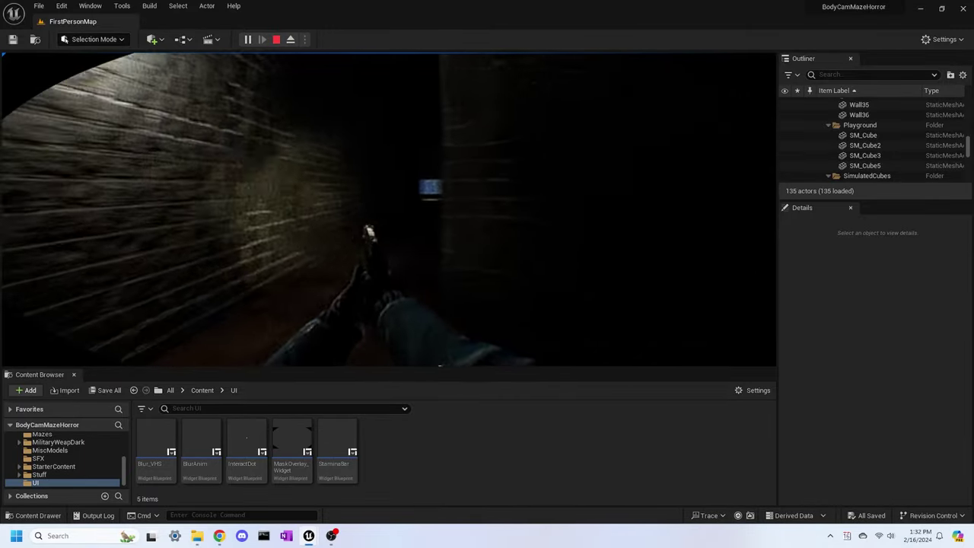
pyautogui.press('w')
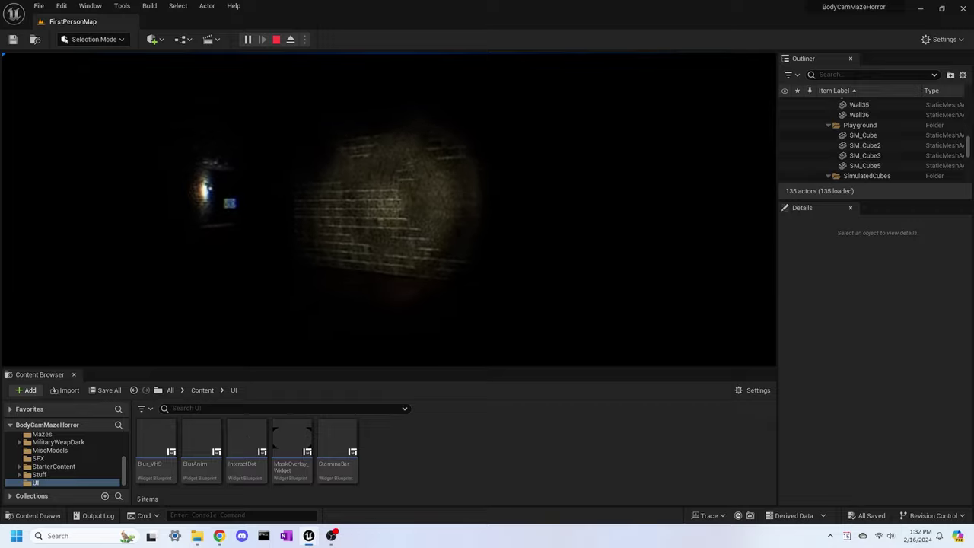
pyautogui.hotkey('shift', 'w')
pyautogui.press('w')
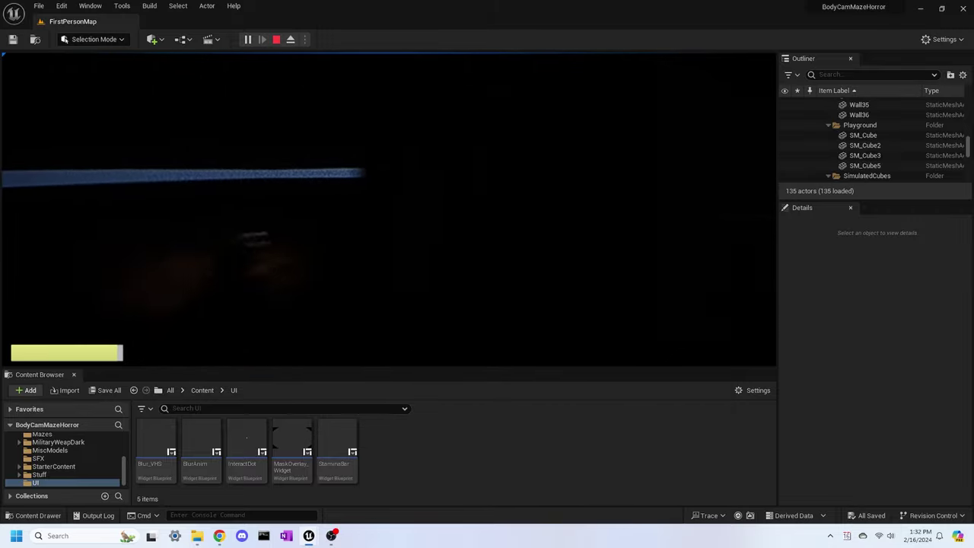
pyautogui.hotkey('shift', 'w')
pyautogui.press('w')
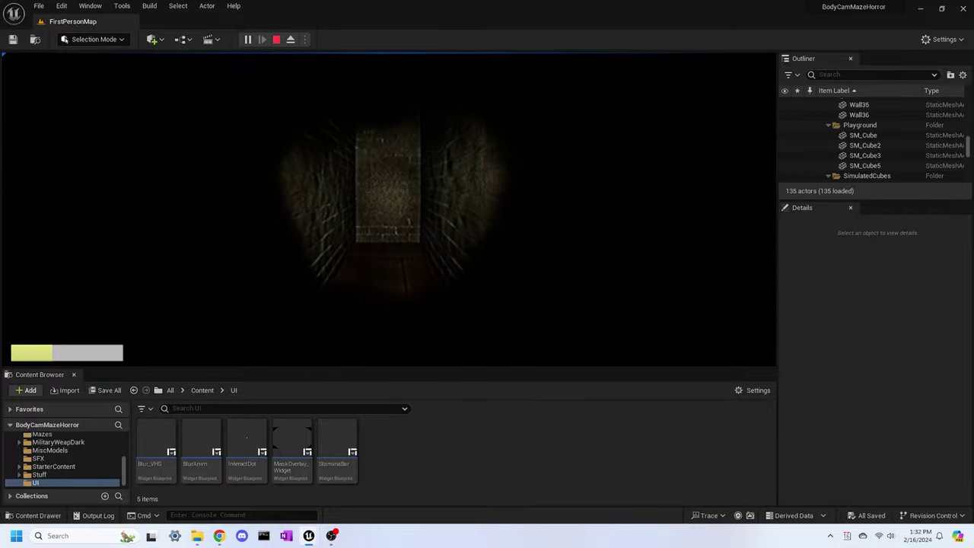
# - Alternate walking and sprinting deeper through the maze corridors to examine how the stamina bar drains and refills
pyautogui.press('w')
pyautogui.hotkey('shift', 'w')
pyautogui.press('w')
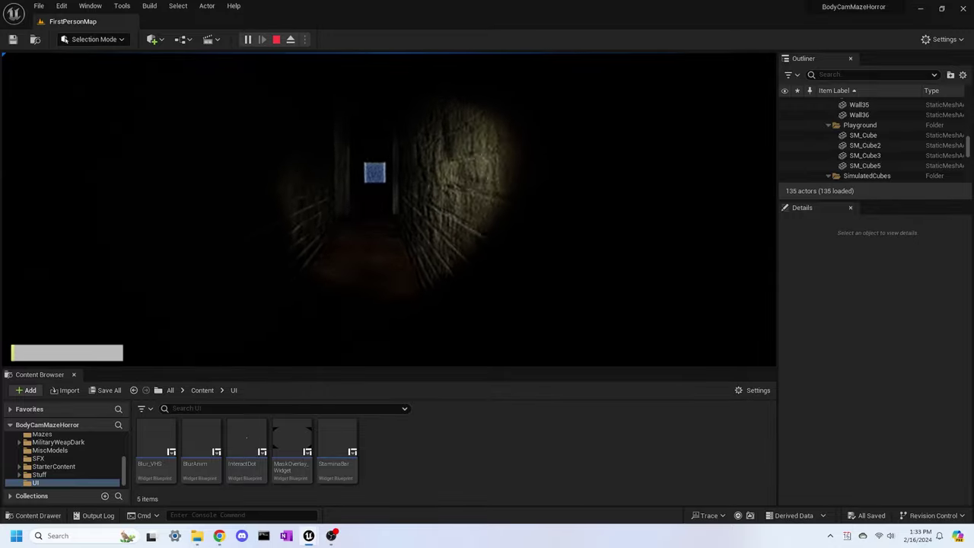
pyautogui.press('w')
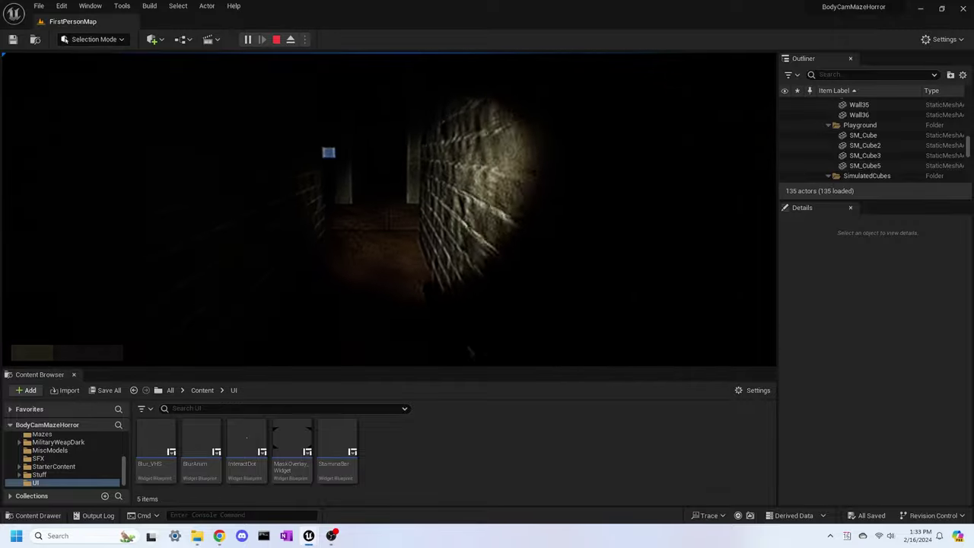
pyautogui.hotkey('shift', 'w')
pyautogui.hotkey('shift', 'w')
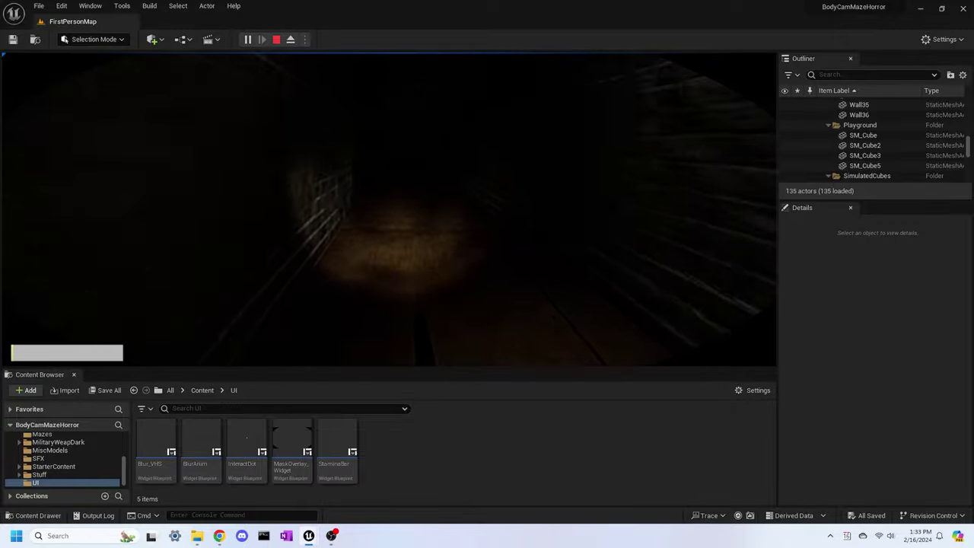
pyautogui.press('w')
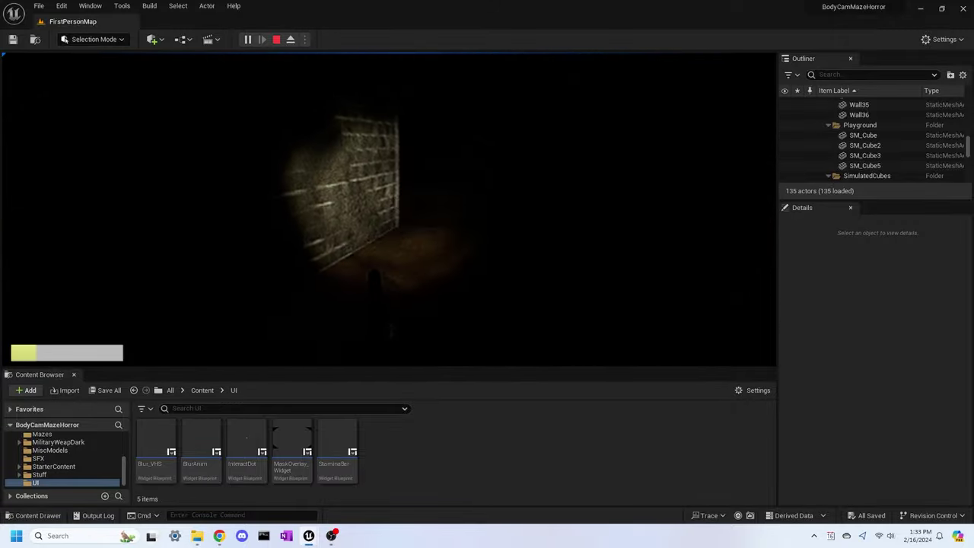
pyautogui.hotkey('shift', 'w')
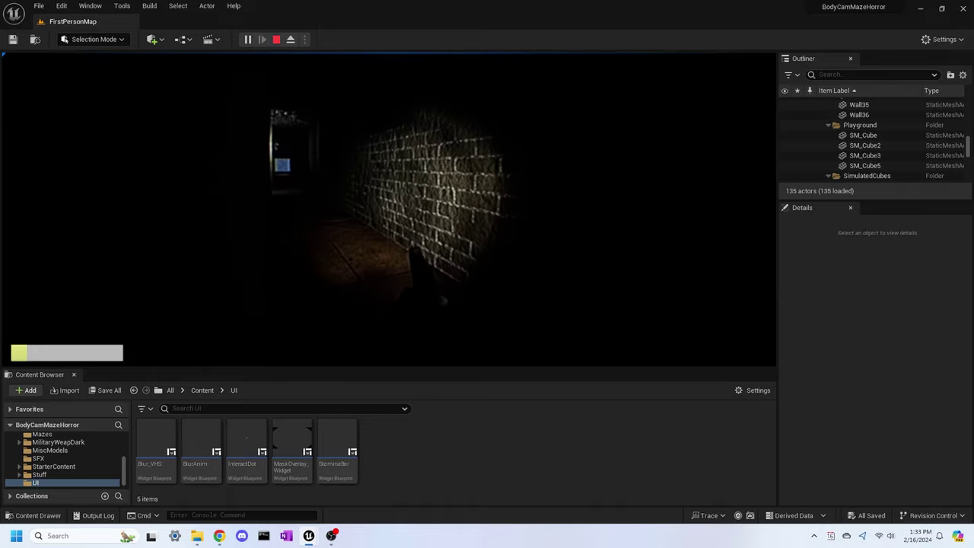
pyautogui.press('w')
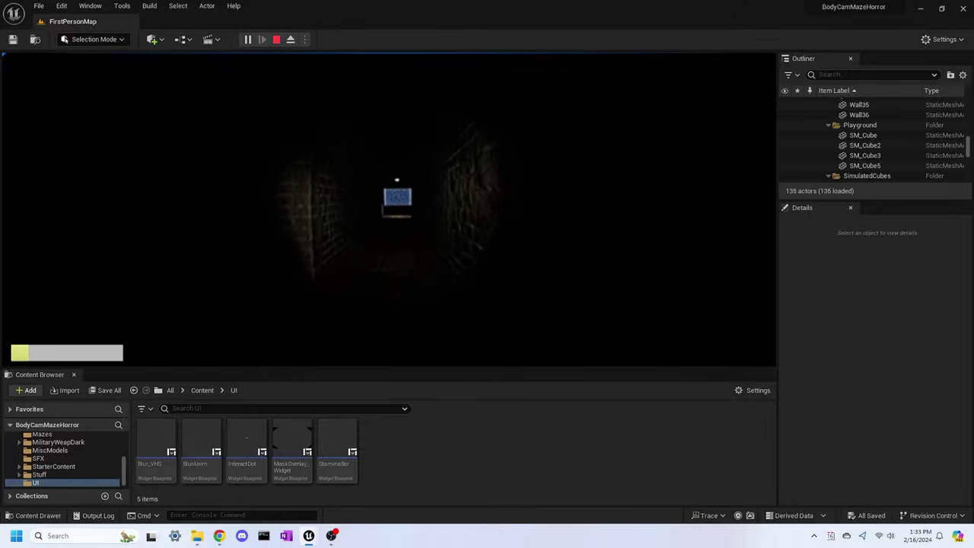
# - Walk through the narrow maze corridors to the hanging lamp and look up at it while the stamina bar recovers
pyautogui.press('w')
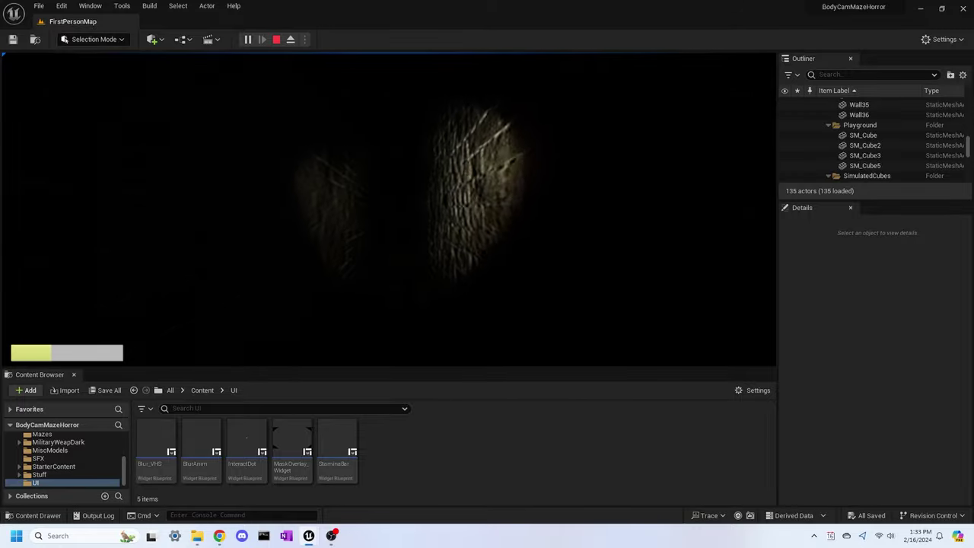
pyautogui.press('w')
pyautogui.press('w')
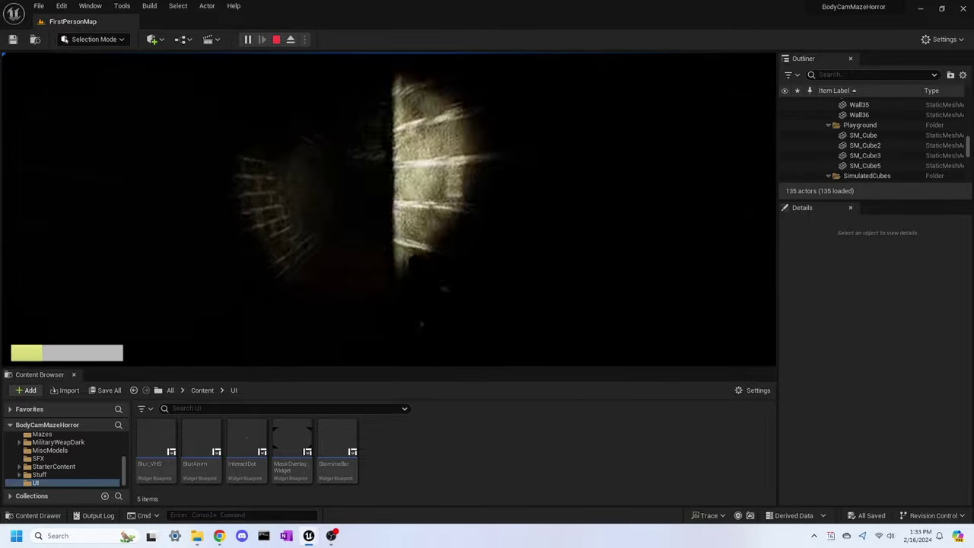
pyautogui.press('w')
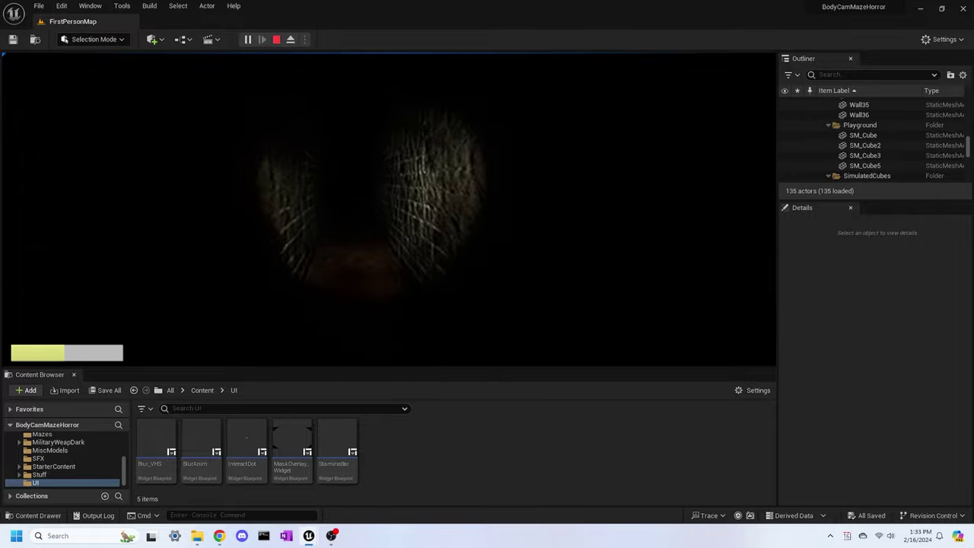
pyautogui.press('w')
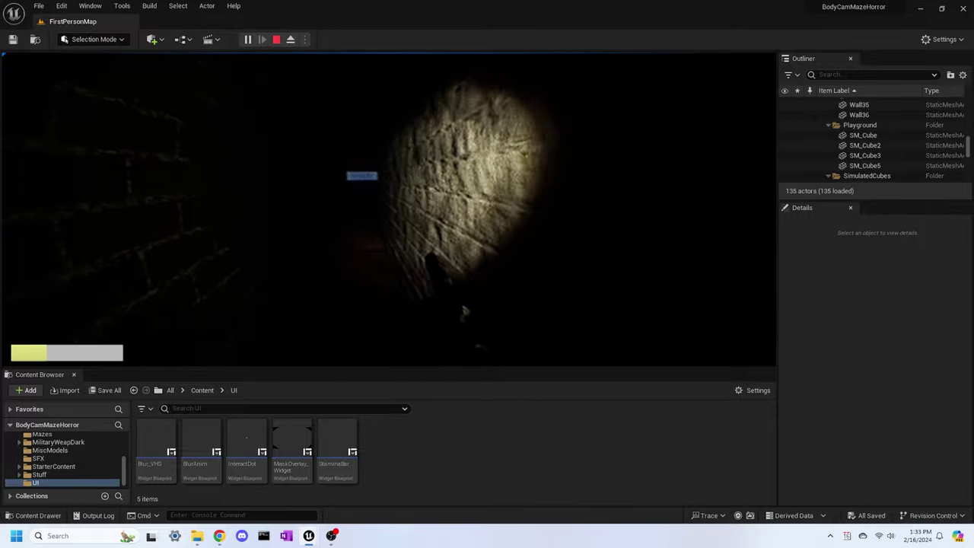
pyautogui.press('w')
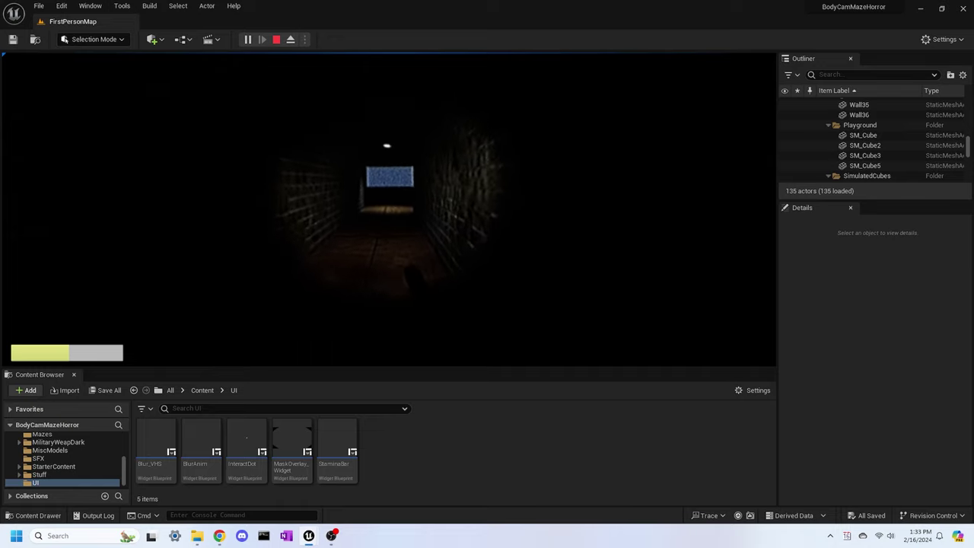
pyautogui.press('w')
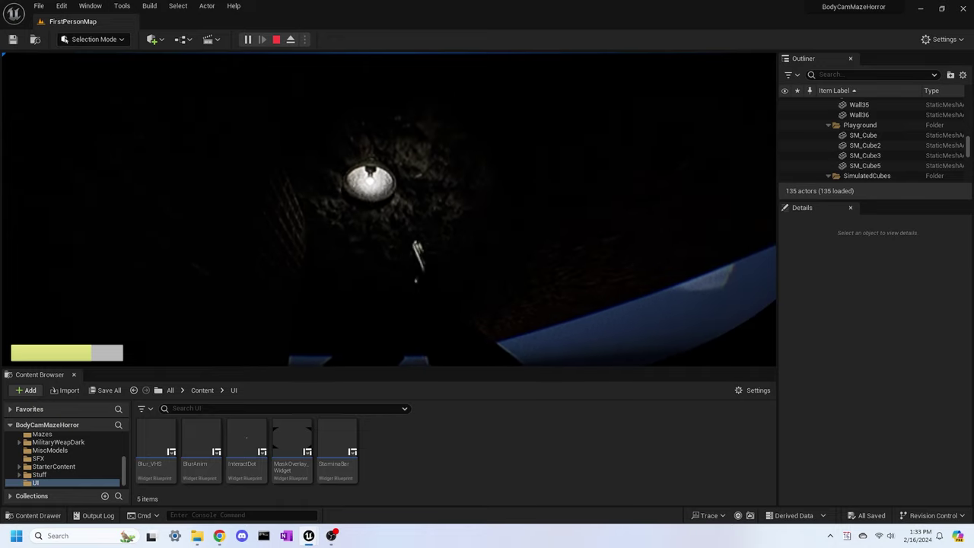
pyautogui.moveTo(388, 210)
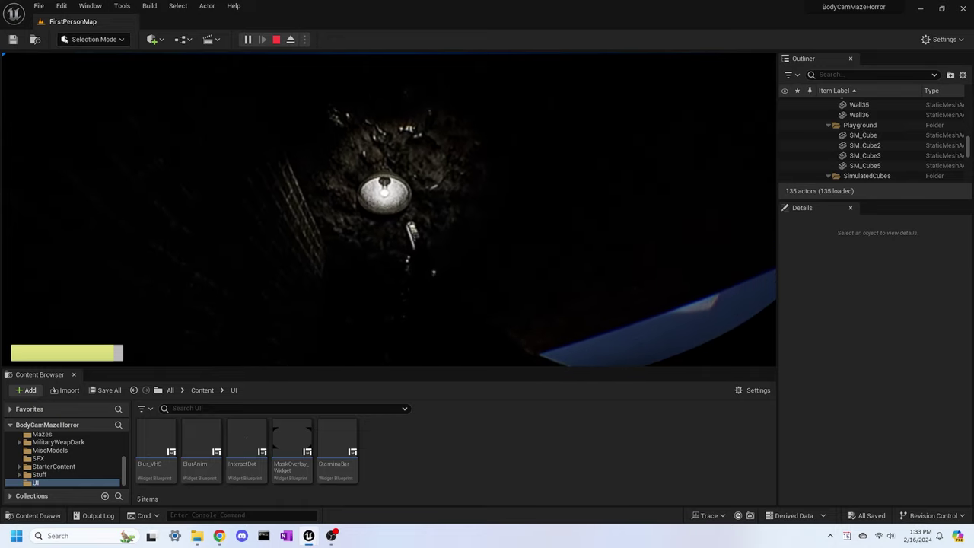
pyautogui.press('s')
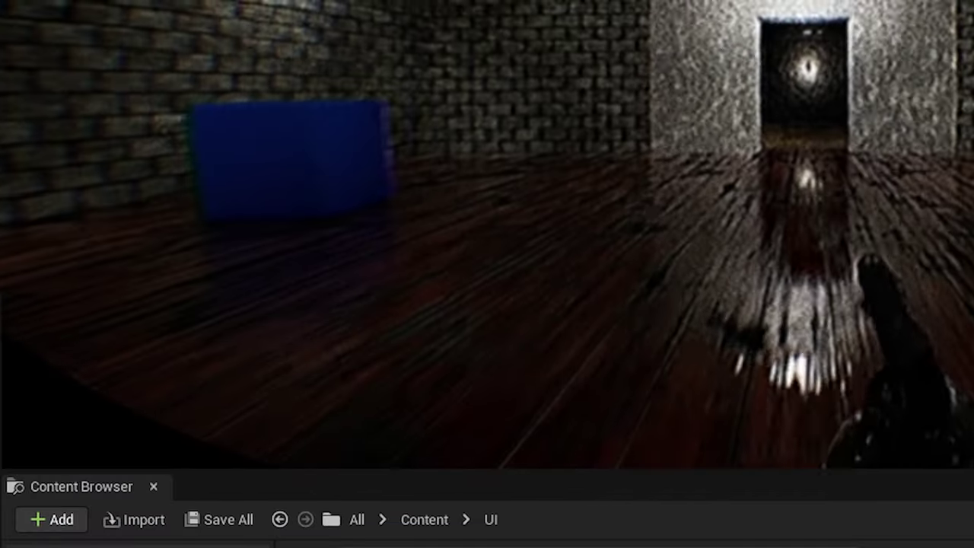
# - Sprint across the lit brick room toward the doorway to examine the stamina bar
pyautogui.hotkey('shift', 'w')
pyautogui.moveTo(388, 209)
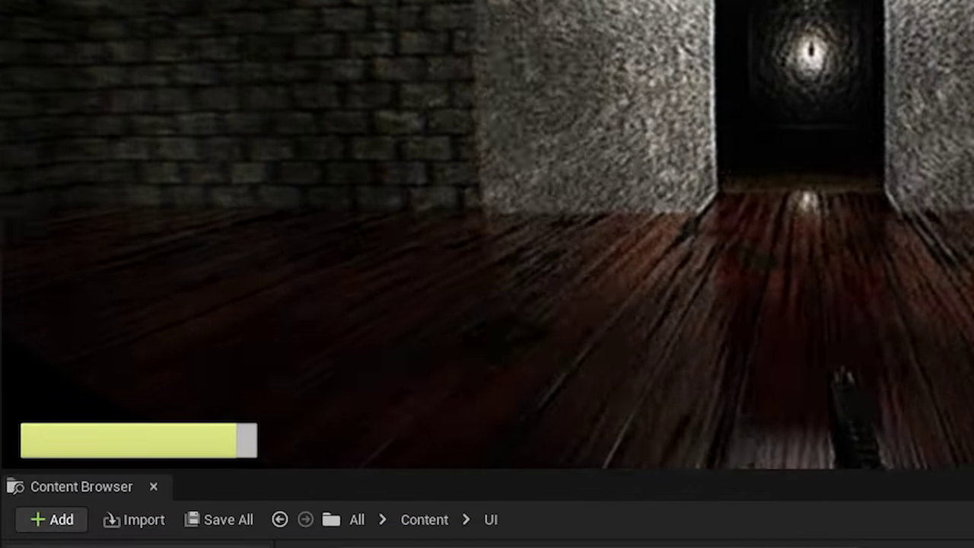
pyautogui.moveTo(487, 229)
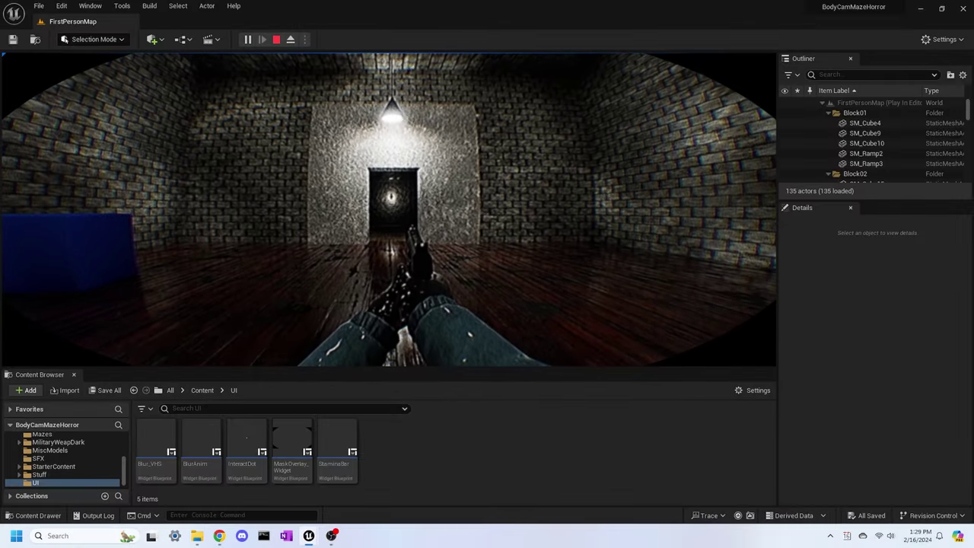
pyautogui.press('w')
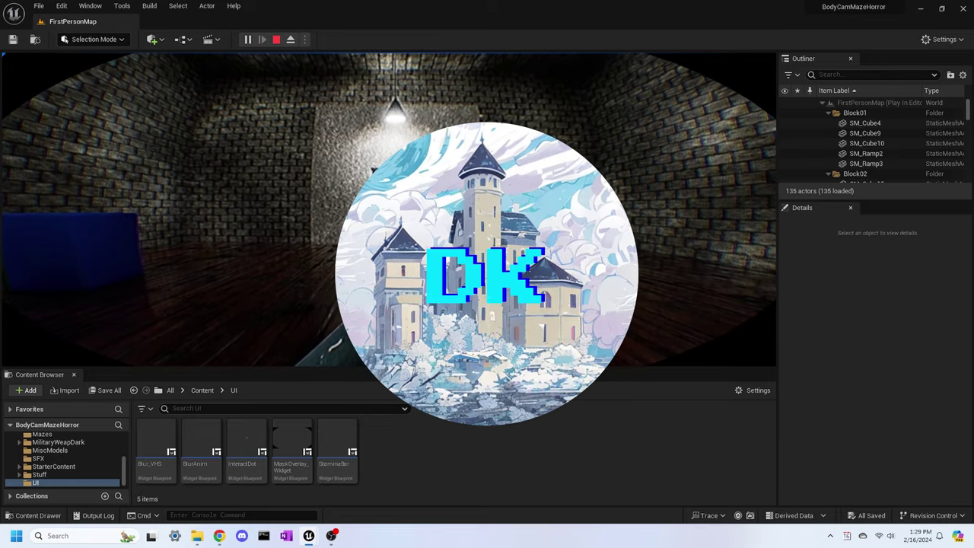
pyautogui.press('w')
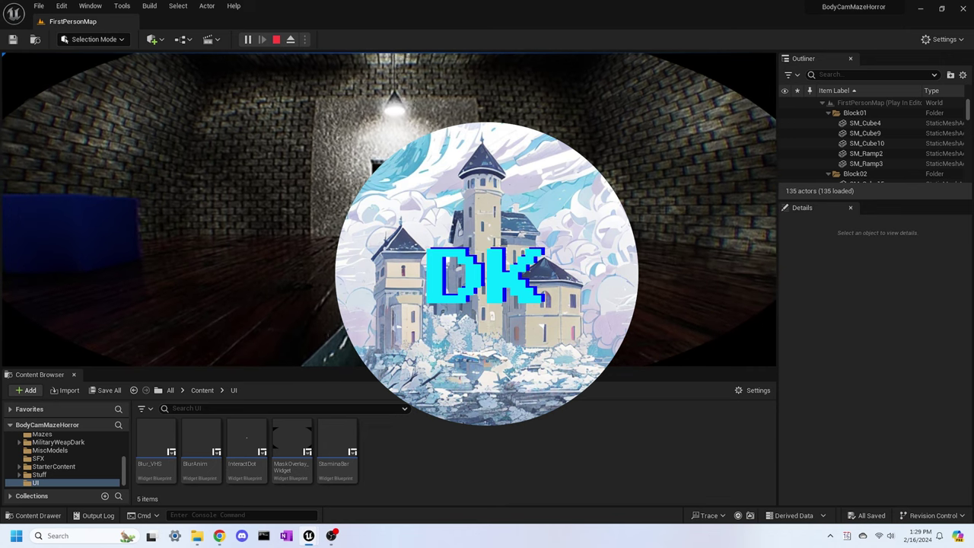
pyautogui.press('w')
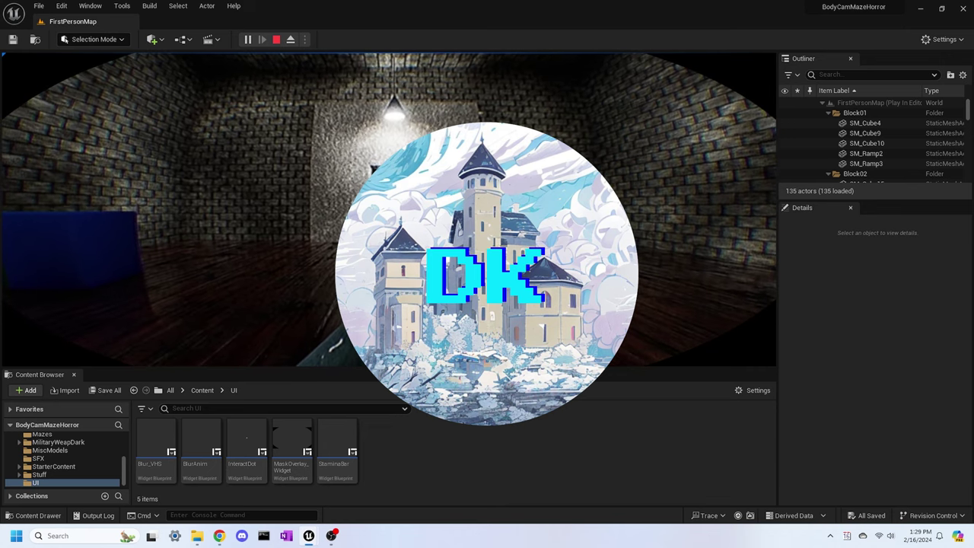